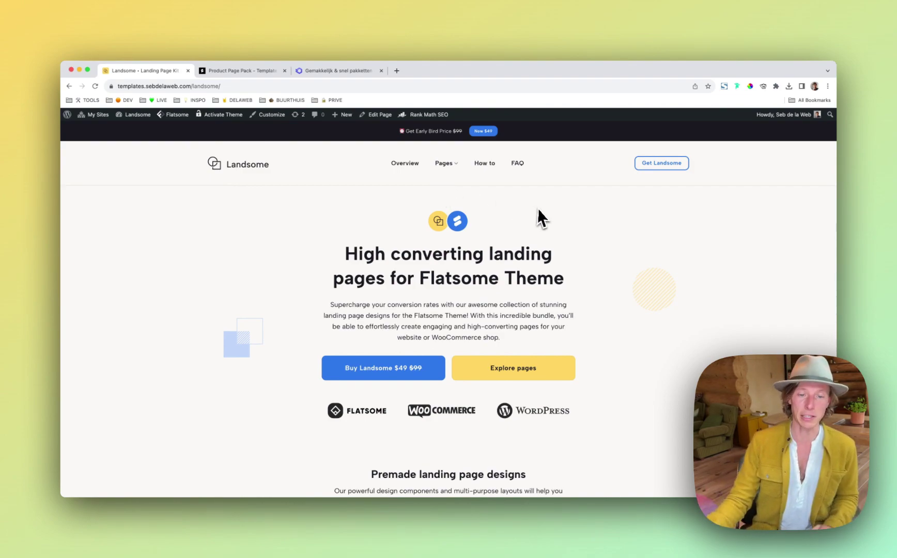
Scroll the Landsome homepage down to the Product, Affiliate and Pricing template cards
scroll(542, 214, down, 5)
scroll(711, 240, down, 1)
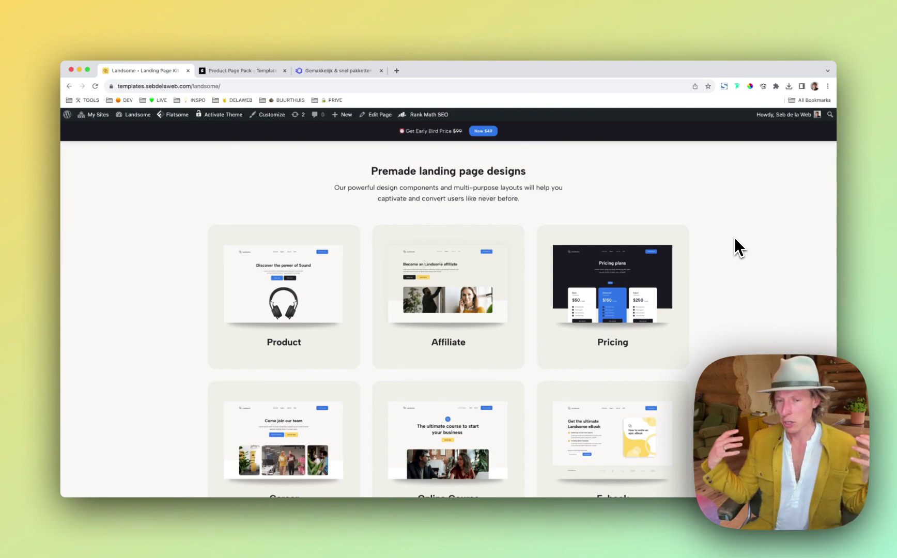
scroll(728, 243, down, 2)
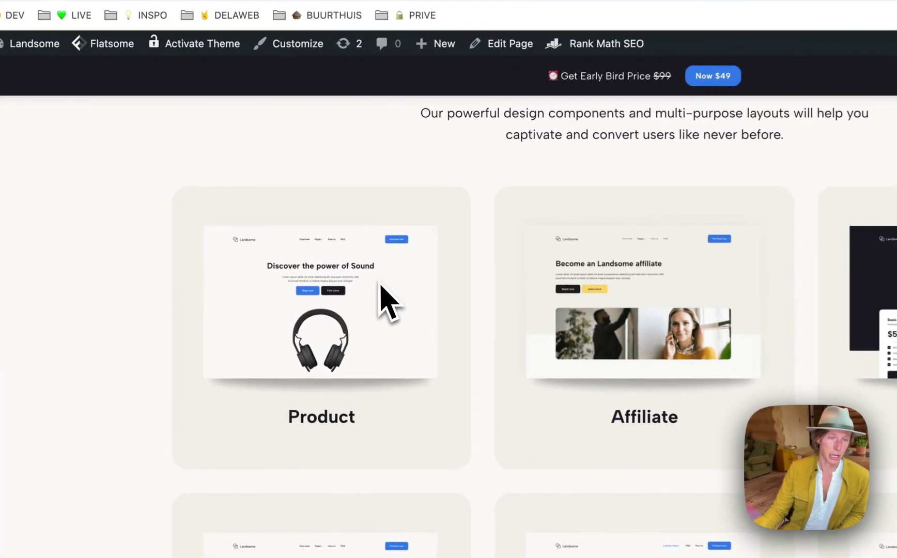
Open the Product landing page and scroll through its sections
click(375, 302)
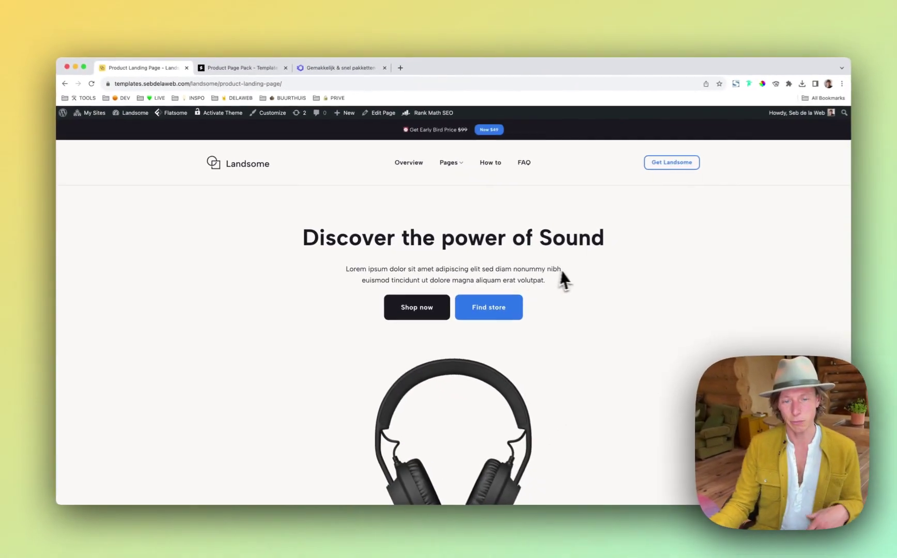
scroll(575, 271, down, 4)
scroll(593, 283, down, 9)
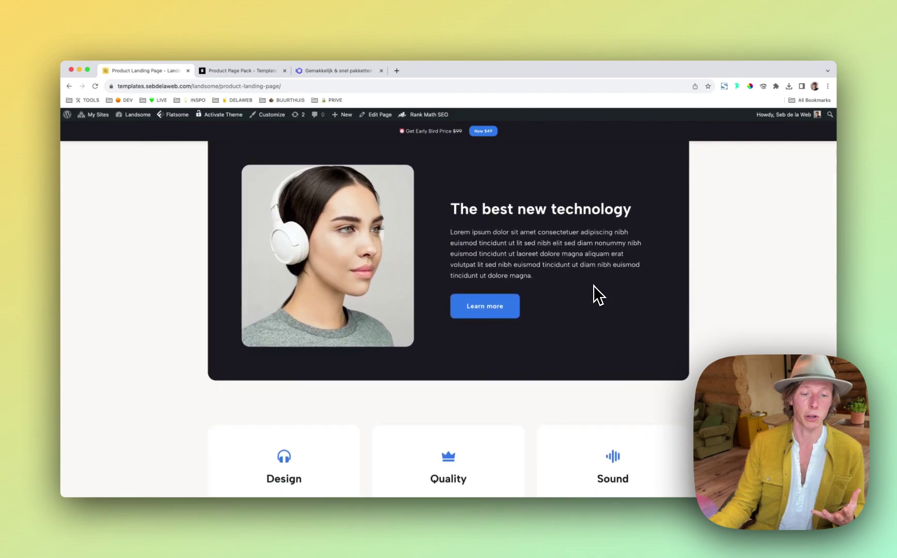
scroll(597, 288, down, 12)
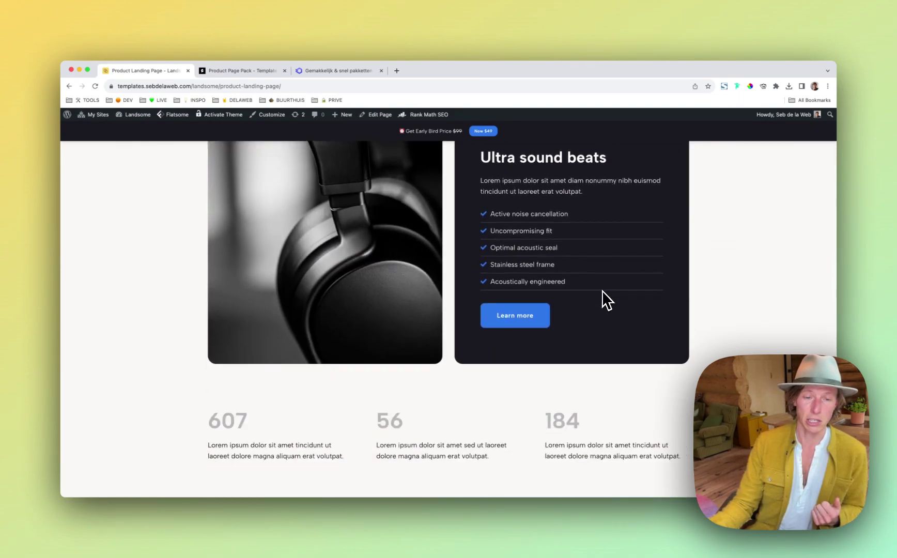
scroll(604, 292, down, 14)
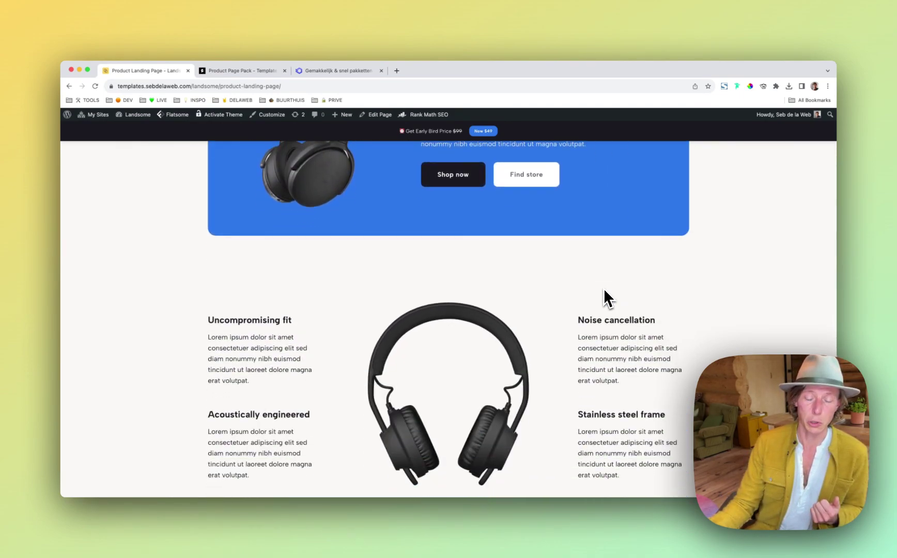
scroll(597, 288, up, 20)
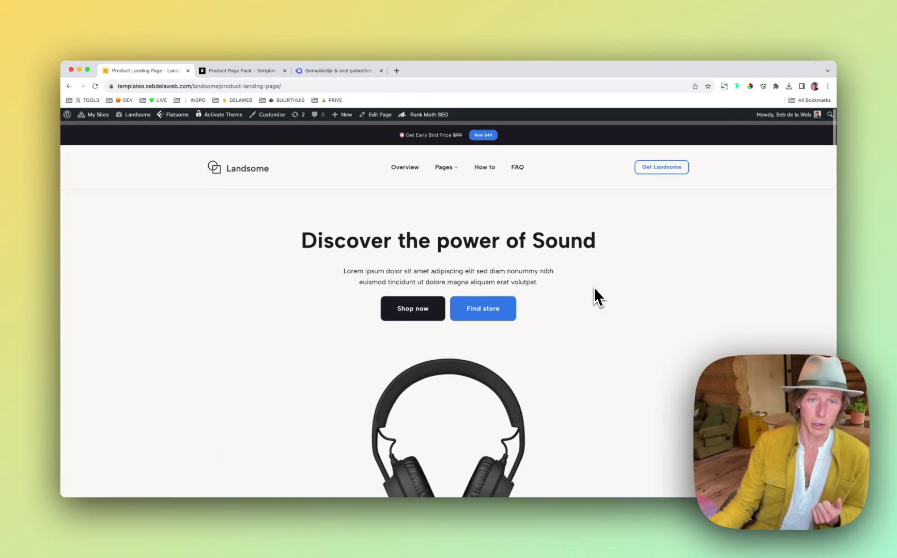
Open the Career landing page from the Pages menu and scroll through it
mouse_move(451, 170)
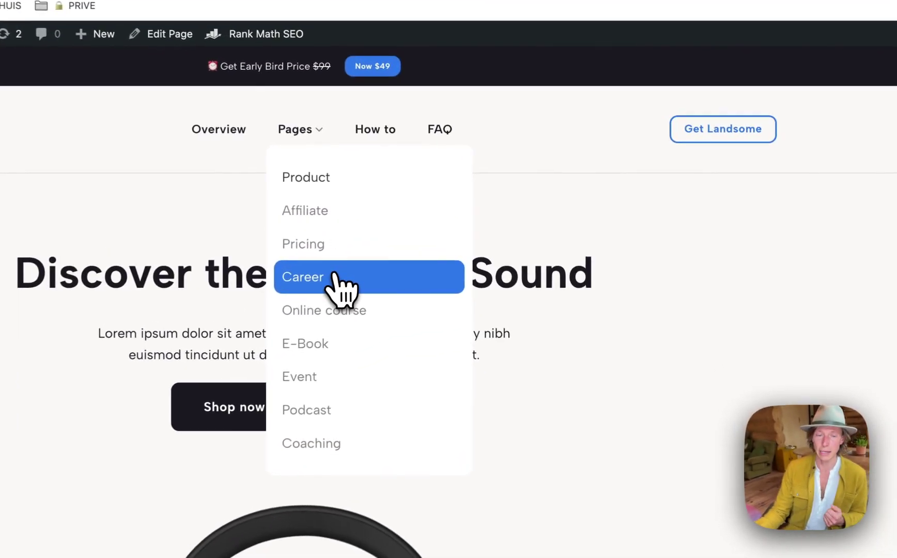
click(333, 274)
scroll(551, 314, down, 10)
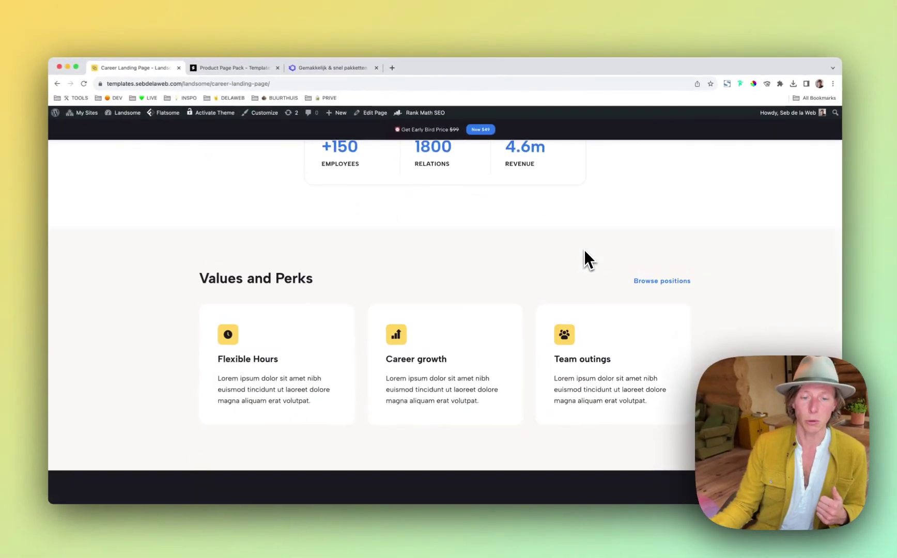
scroll(584, 250, down, 9)
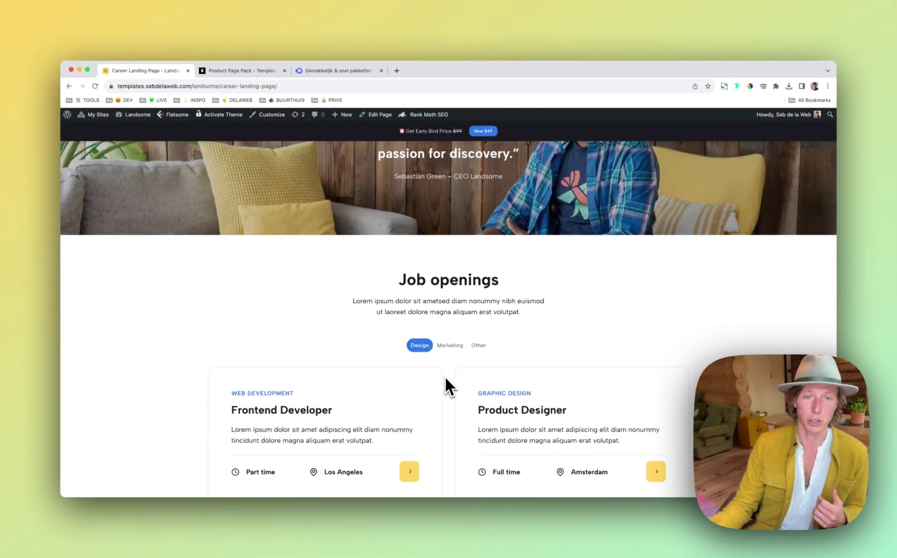
scroll(445, 377, up, 15)
mouse_move(455, 165)
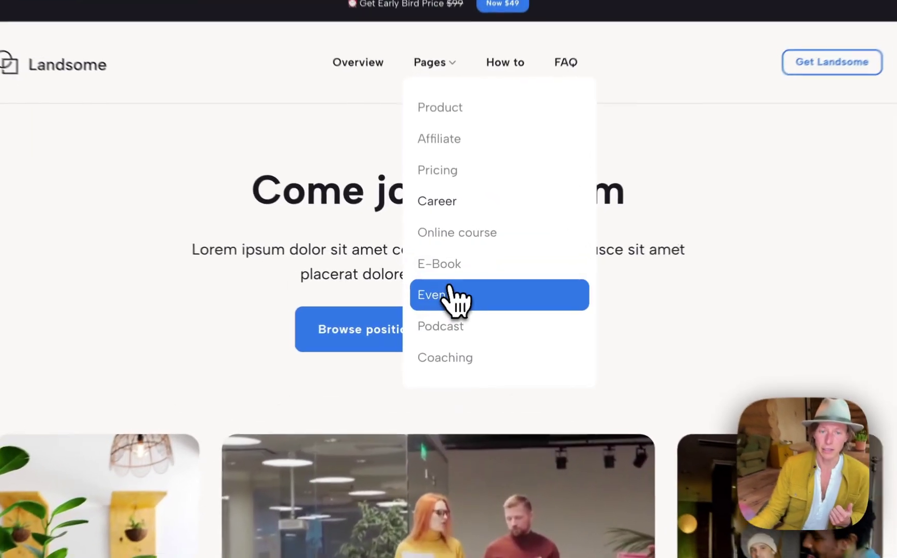
click(457, 285)
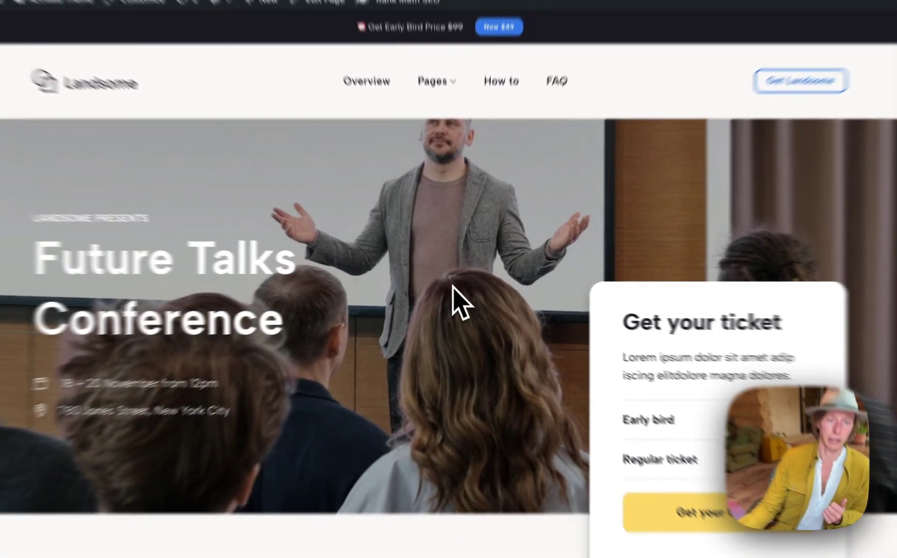
scroll(456, 292, down, 5)
scroll(455, 286, down, 10)
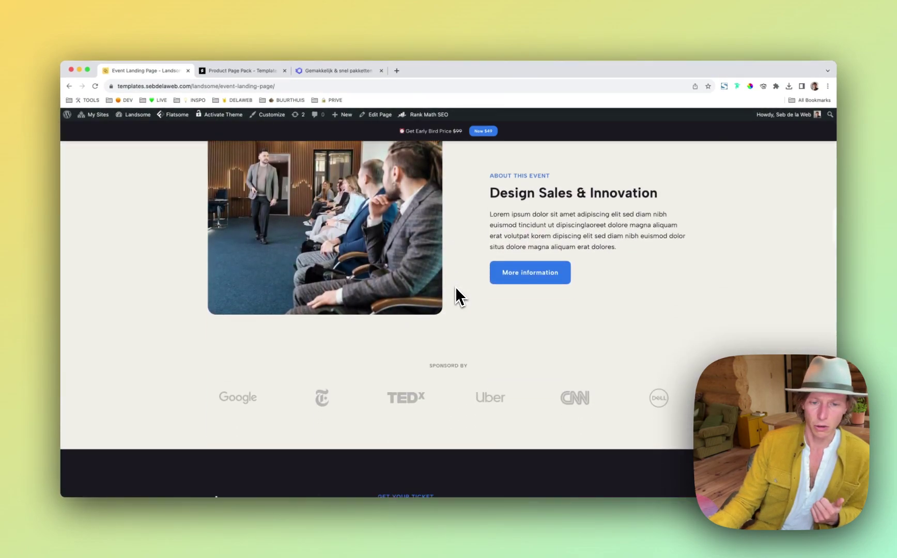
scroll(455, 297, down, 6)
scroll(447, 291, down, 5)
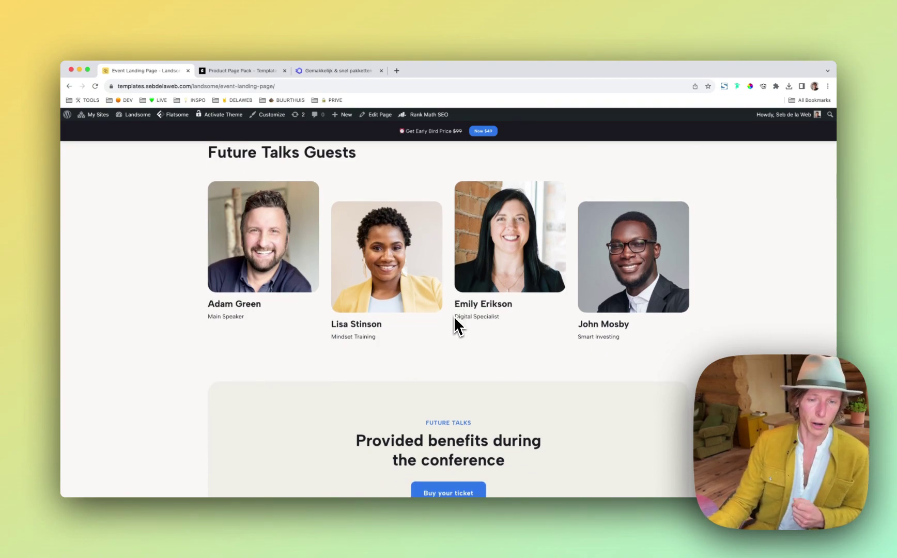
scroll(454, 318, down, 5)
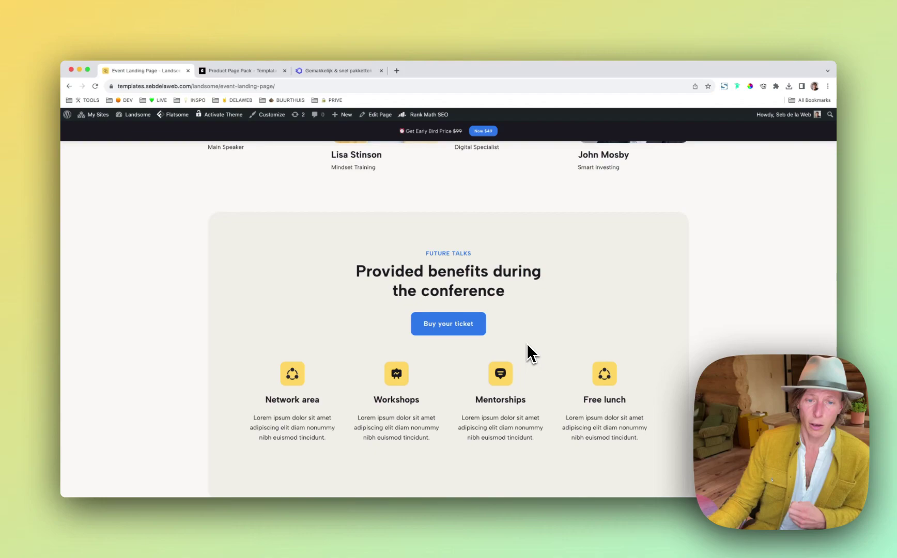
scroll(525, 345, down, 6)
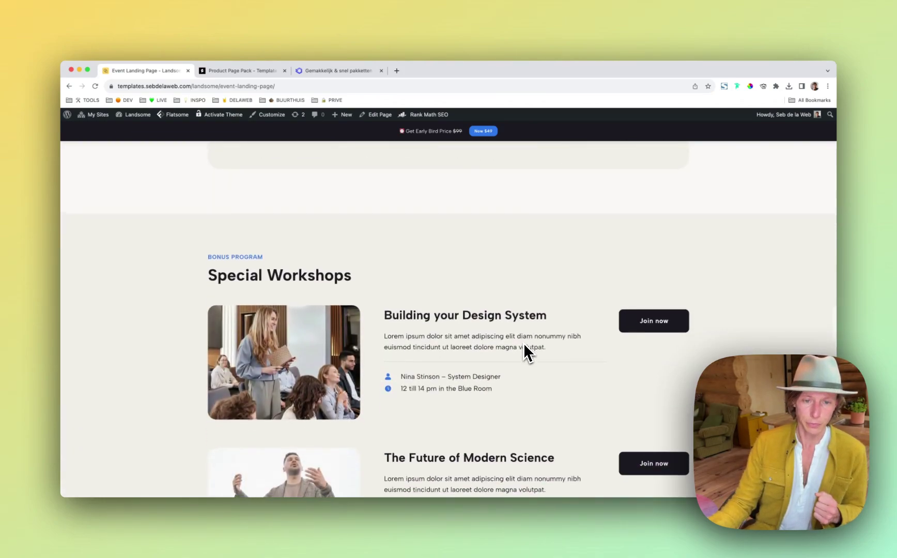
scroll(524, 343, down, 5)
scroll(523, 342, up, 15)
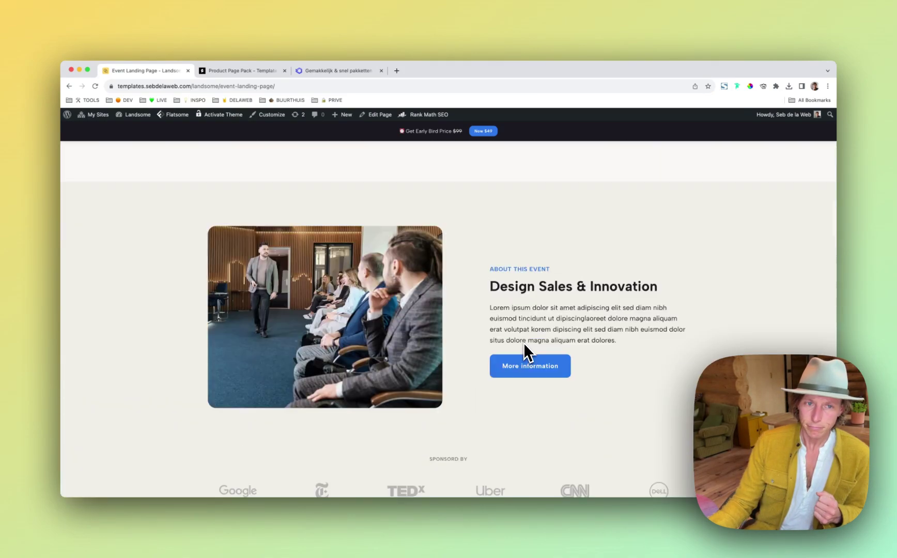
scroll(523, 343, up, 15)
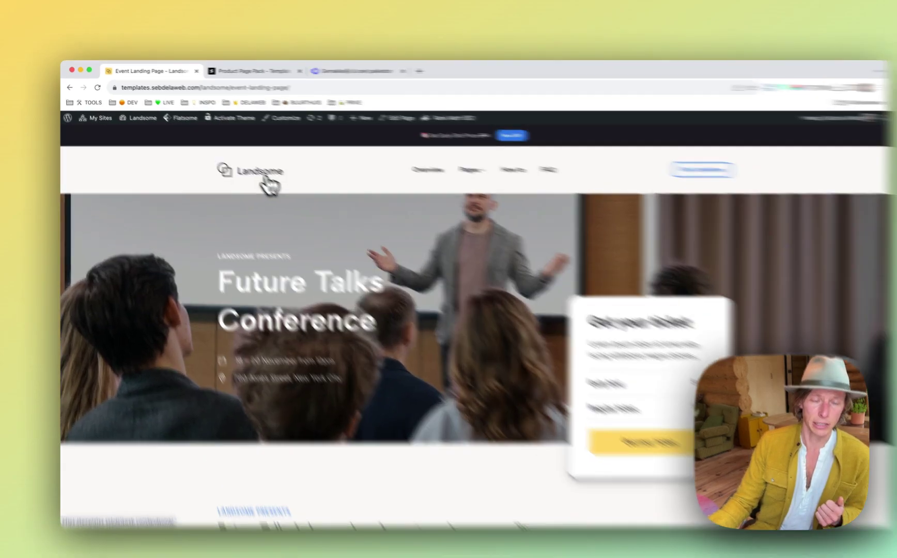
Go back to the Landsome homepage and scroll down to the Example websites section
click(249, 172)
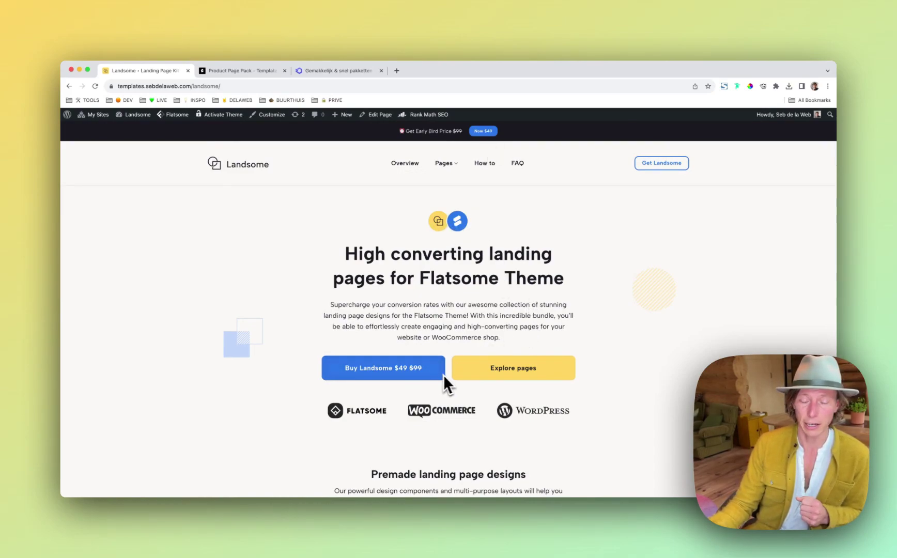
scroll(492, 339, down, 9)
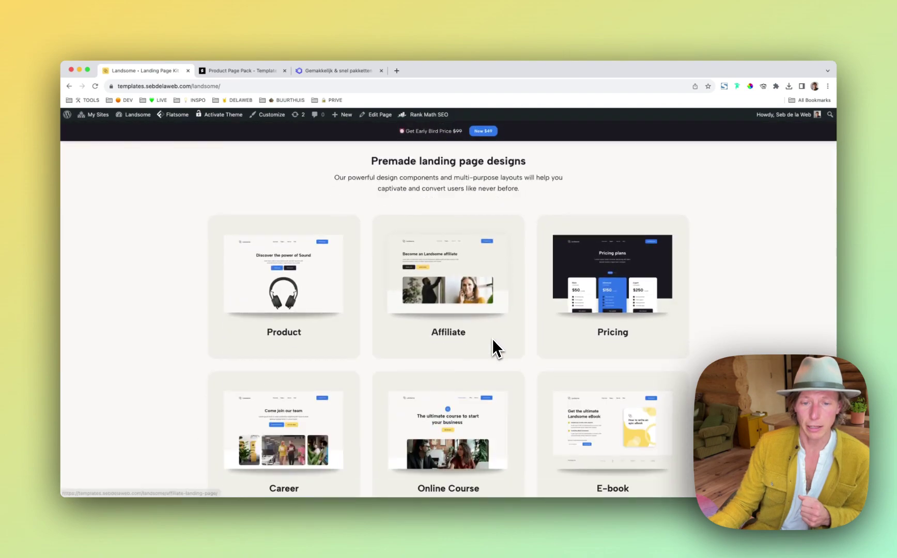
scroll(492, 338, down, 10)
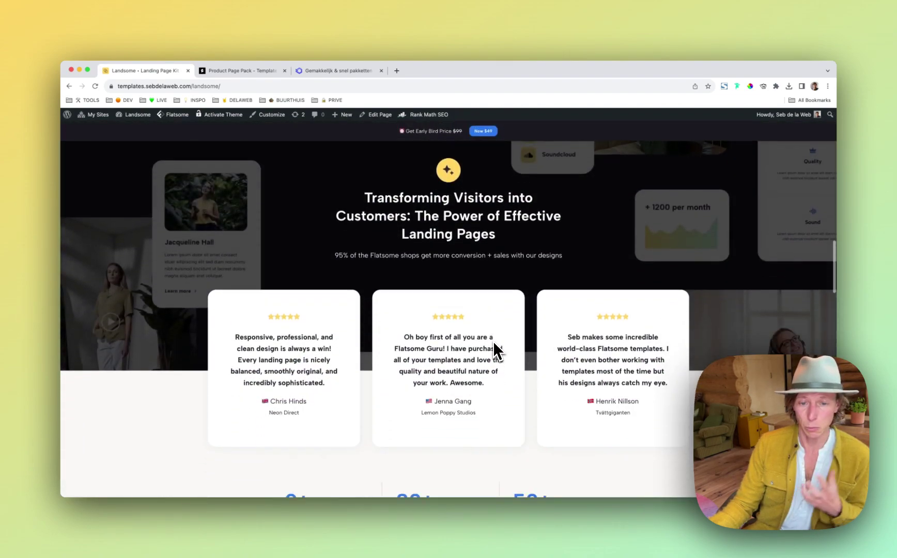
scroll(492, 342, down, 8)
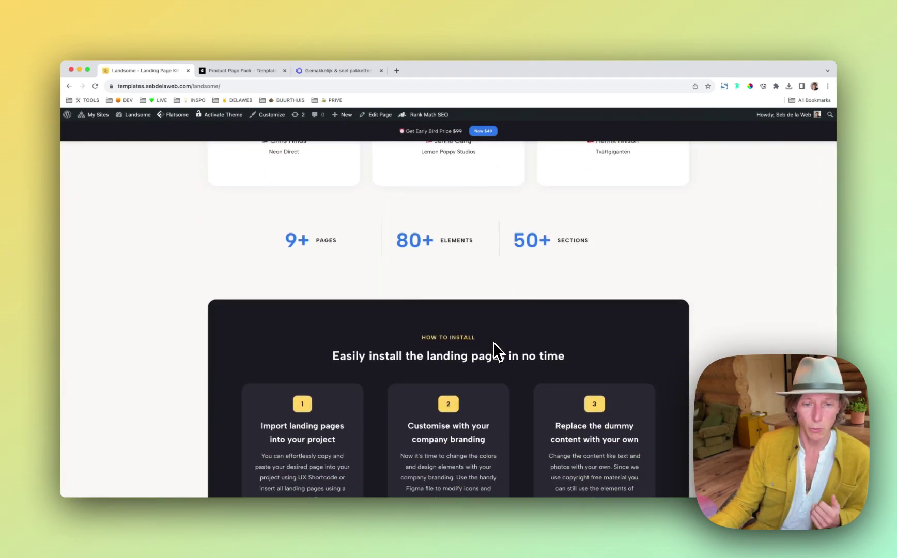
scroll(488, 345, down, 1)
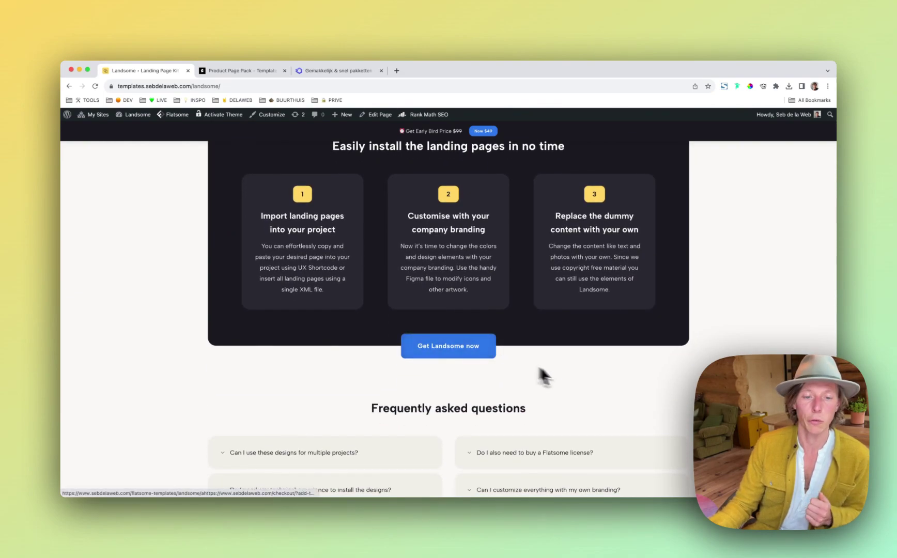
scroll(563, 378, down, 5)
scroll(586, 377, down, 1)
scroll(587, 378, down, 5)
scroll(588, 377, down, 1)
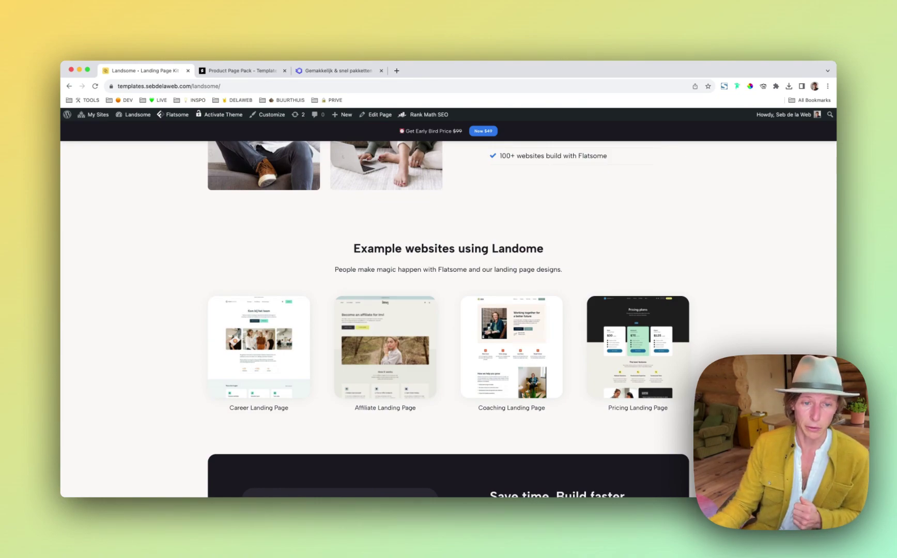
scroll(448, 310, down, 1)
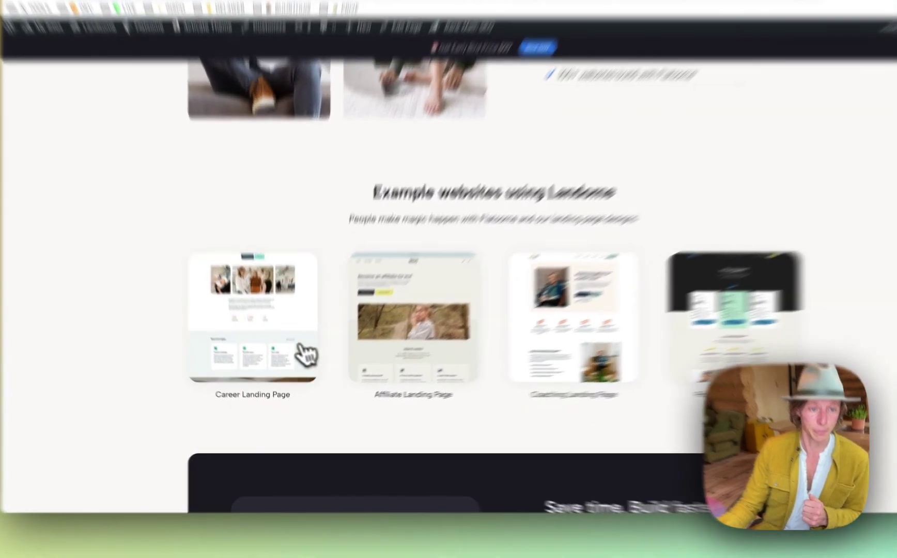
Preview the Career Landing Page example and page through to the Invi affiliate and Pricing plans examples
click(299, 375)
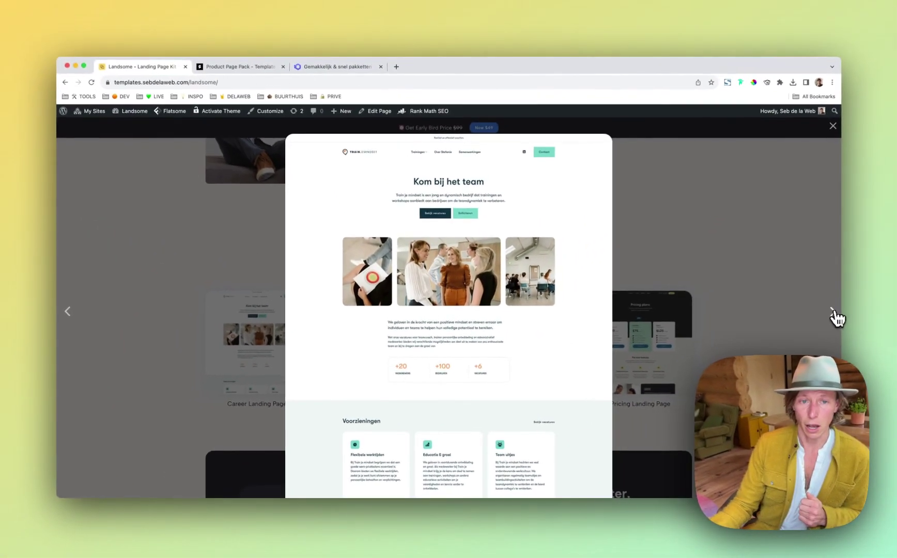
click(855, 320)
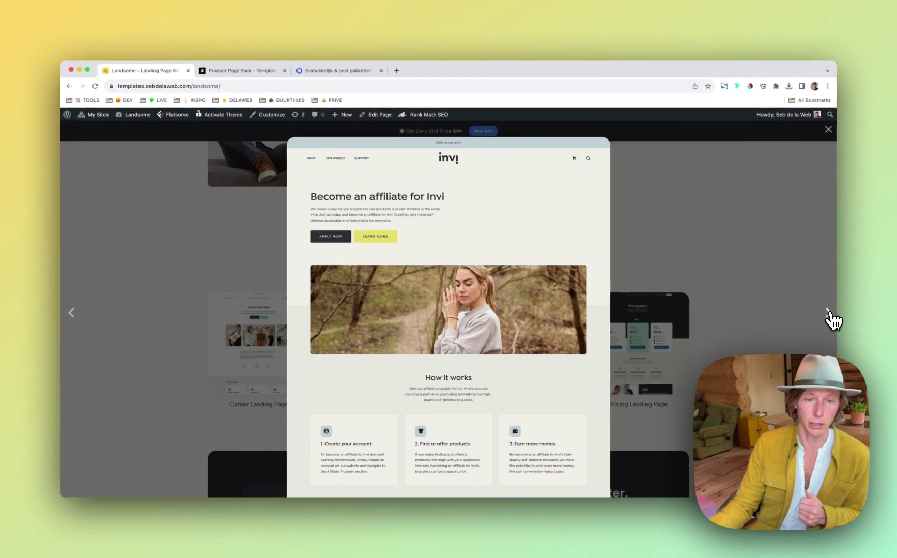
click(829, 312)
click(829, 312)
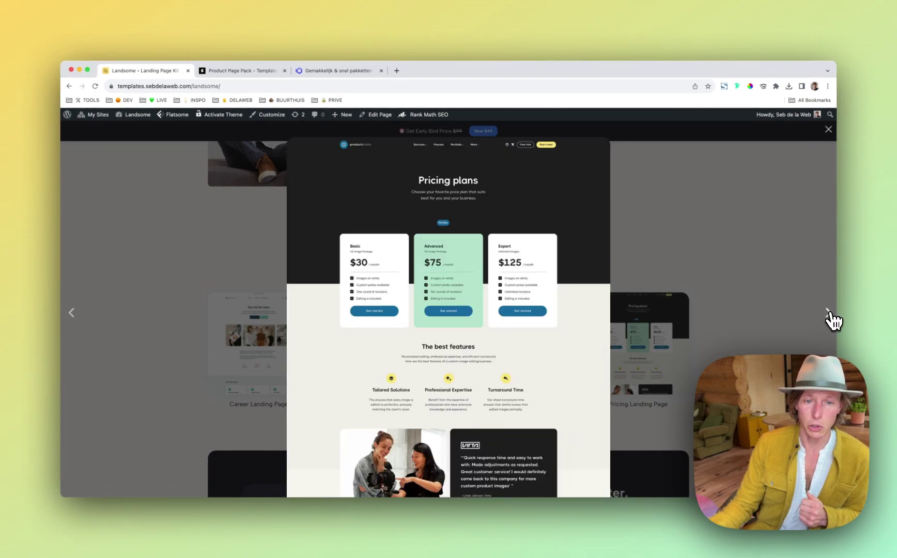
Close the example preview and bring up the Product Page Pack import page
click(759, 305)
scroll(744, 319, down, 5)
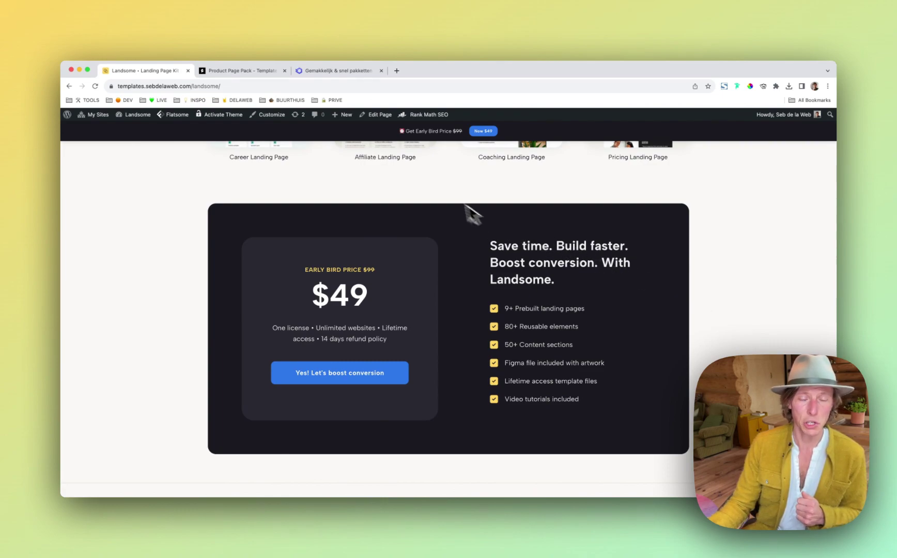
click(268, 73)
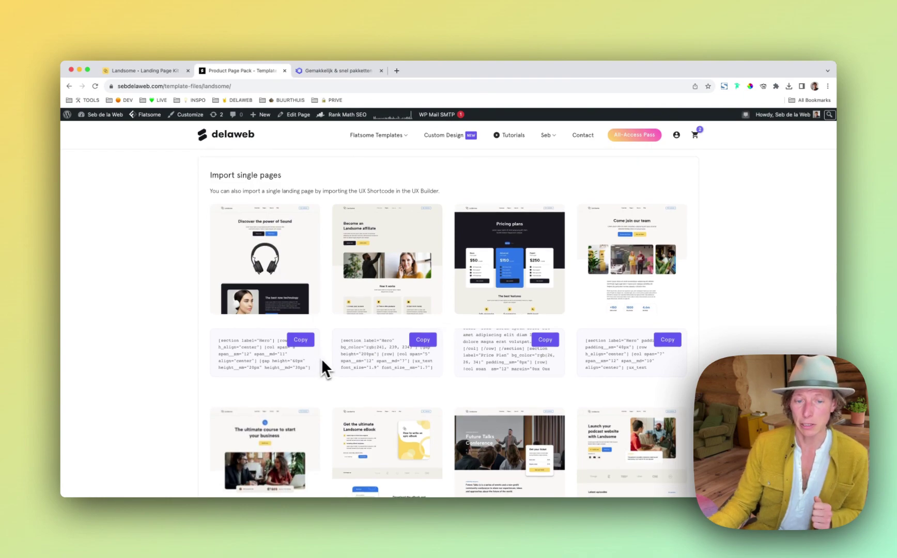
Review the Import single pages and Download XML options, then switch to the verzendeenpakket site
scroll(336, 360, down, 5)
scroll(681, 410, down, 15)
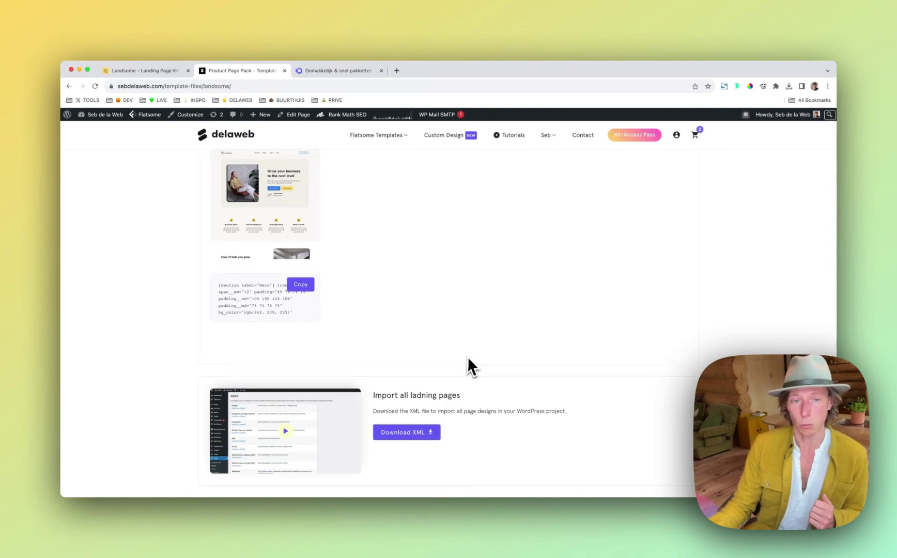
scroll(468, 361, up, 5)
scroll(462, 363, up, 2)
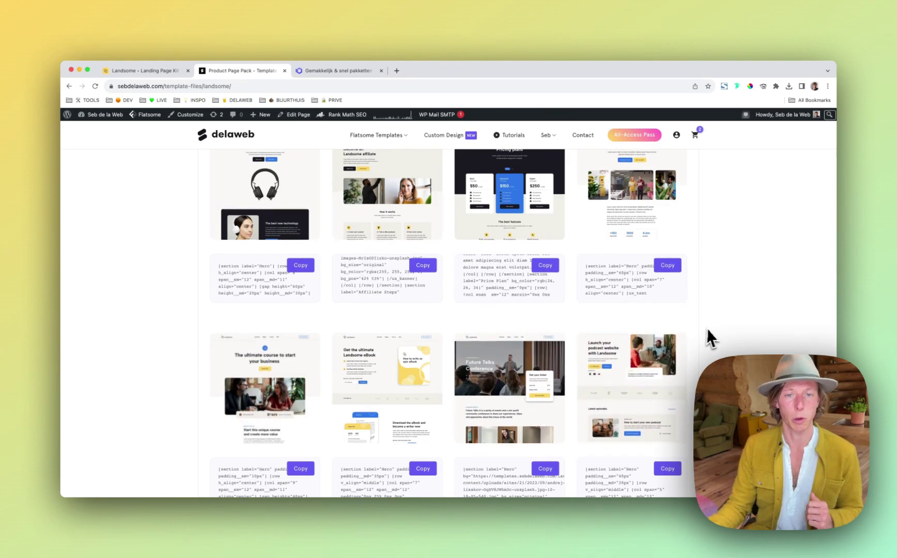
scroll(708, 333, up, 1)
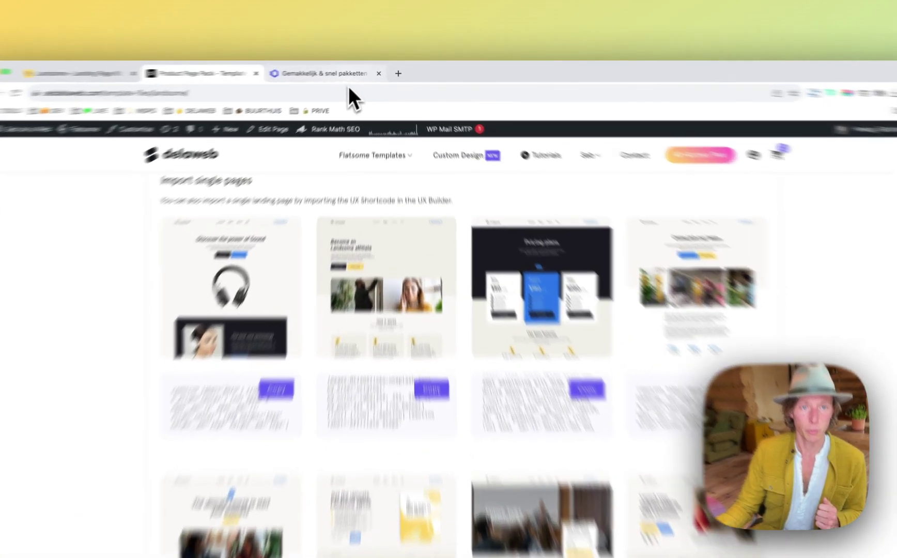
click(356, 71)
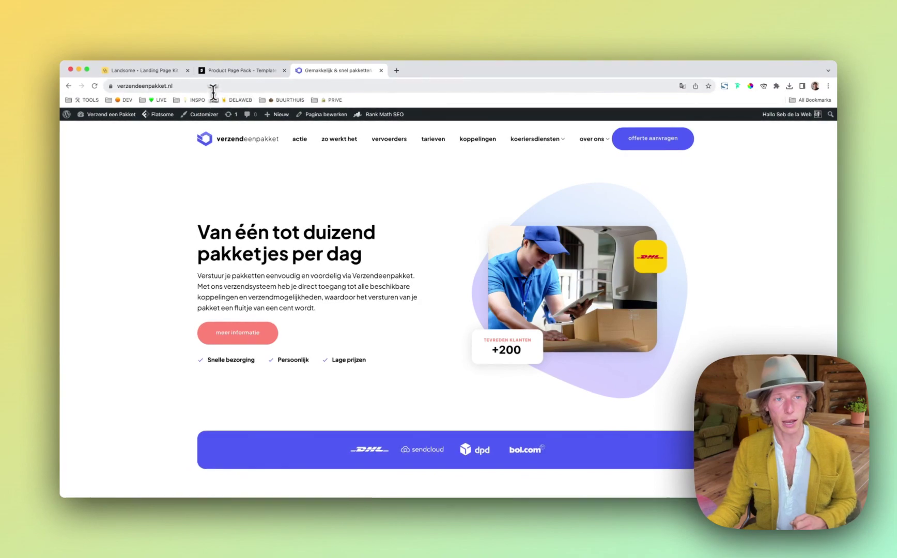
Load the site's /test page and copy the Discover the power of Sound shortcode
click(192, 67)
text(/test)
key(Return)
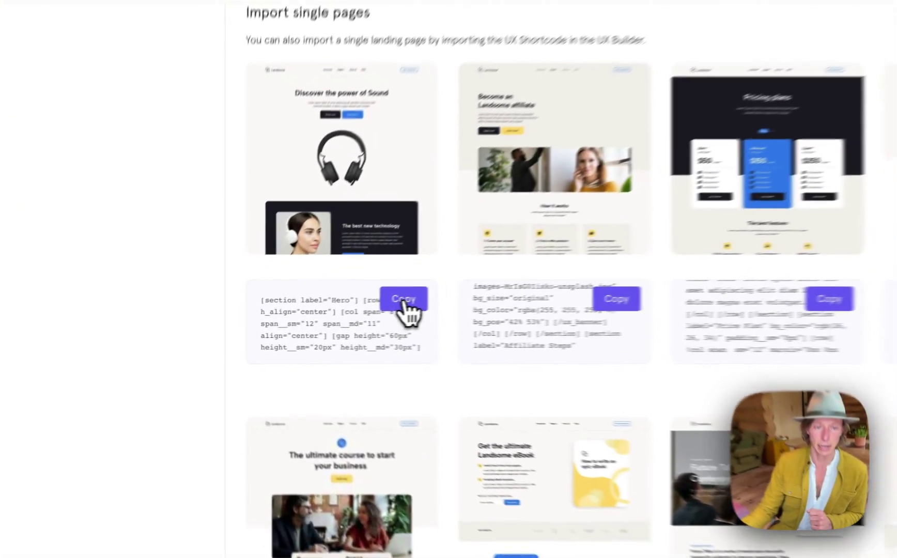
click(300, 321)
click(341, 72)
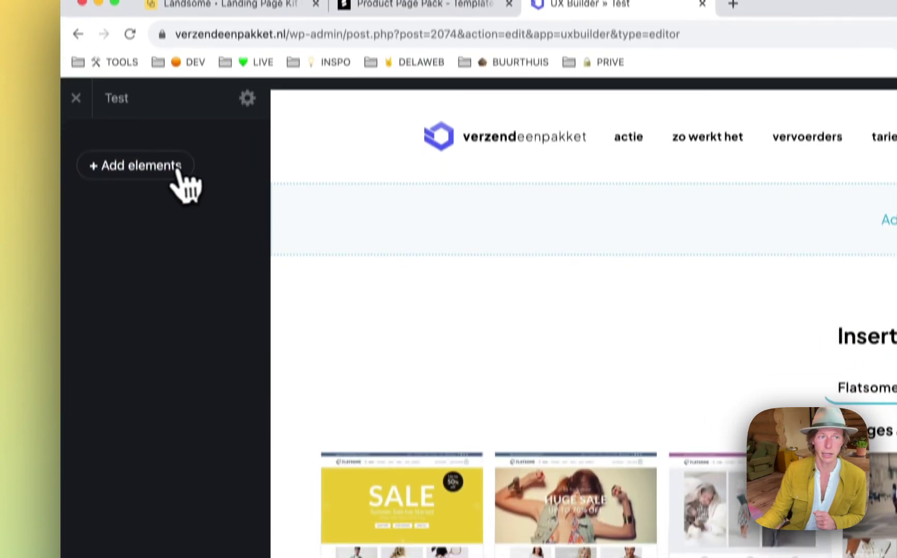
Paste the copied product page shortcode into UX Builder's Import panel
click(177, 170)
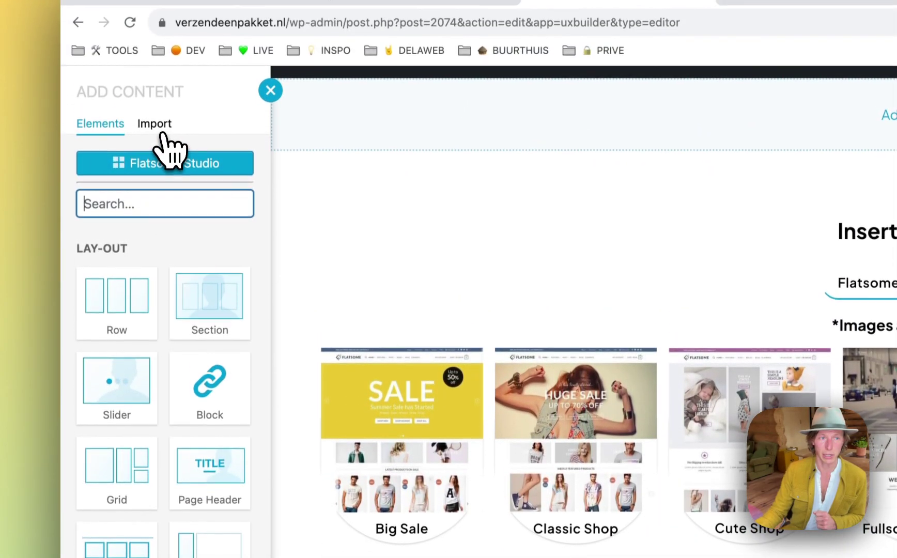
click(162, 136)
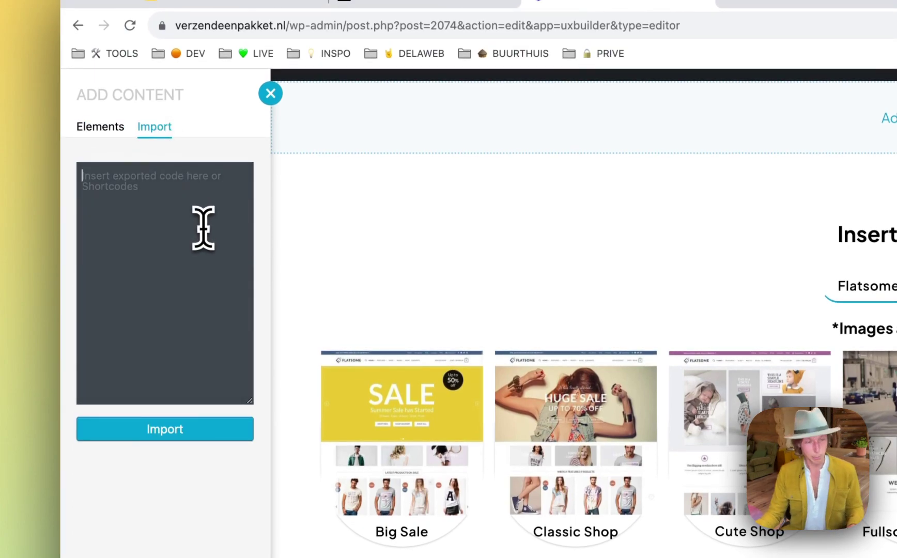
key(super+v)
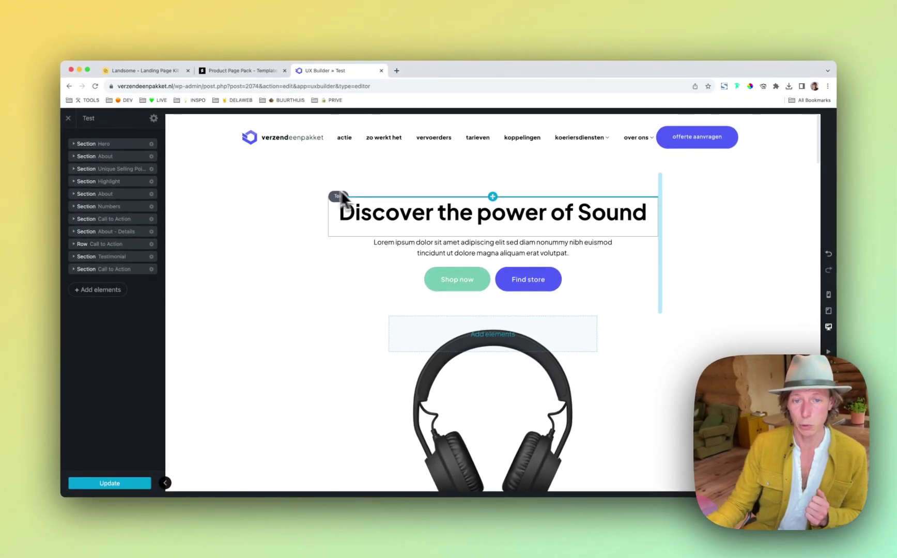
scroll(384, 222, down, 10)
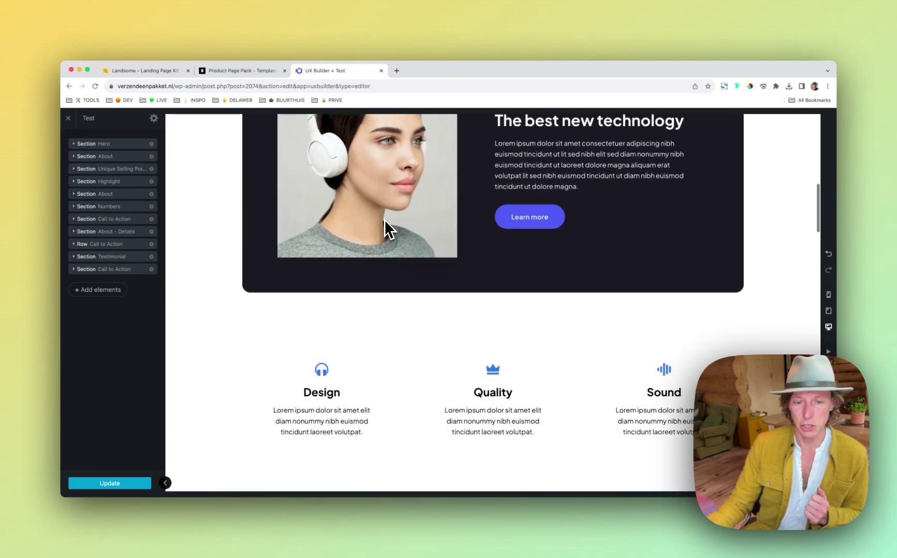
scroll(385, 220, down, 2)
scroll(385, 219, up, 10)
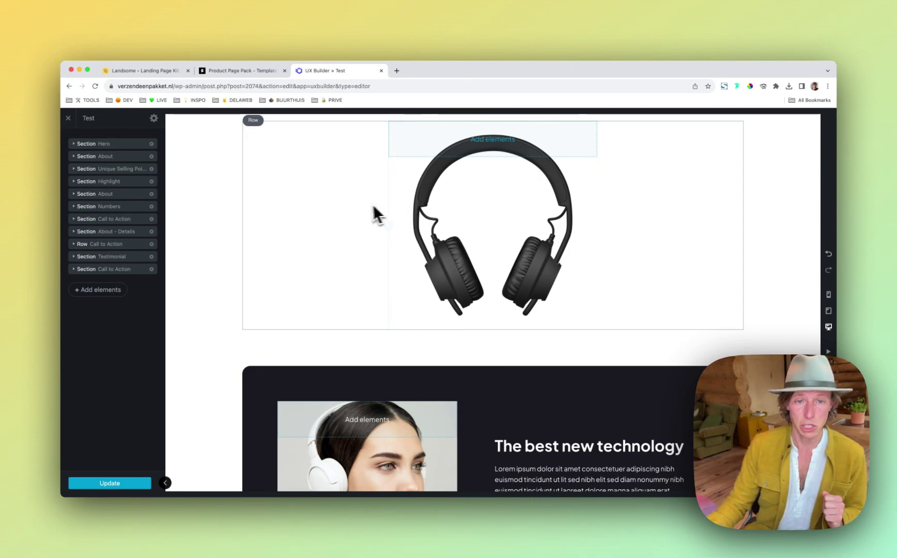
scroll(360, 214, up, 2)
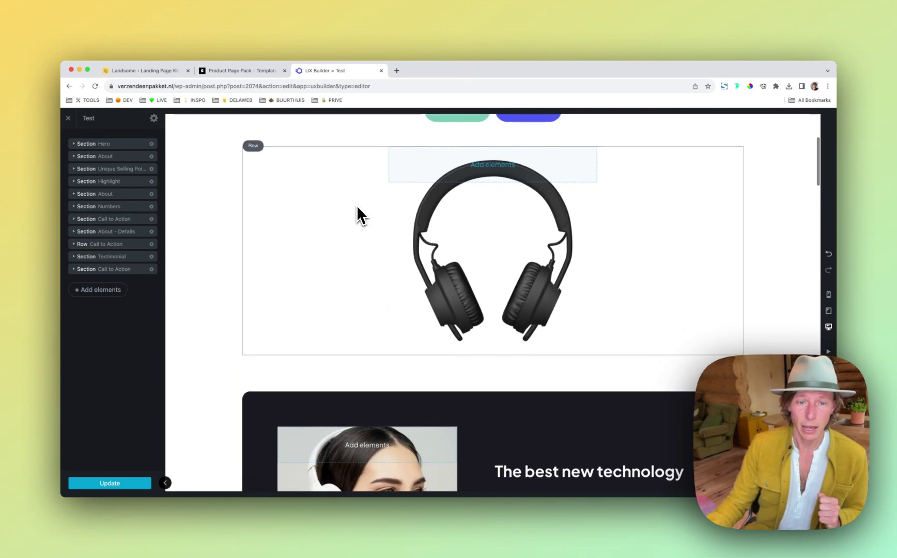
scroll(358, 212, down, 3)
scroll(488, 216, up, 3)
click(472, 253)
scroll(473, 258, down, 6)
scroll(559, 313, down, 2)
scroll(487, 358, up, 1)
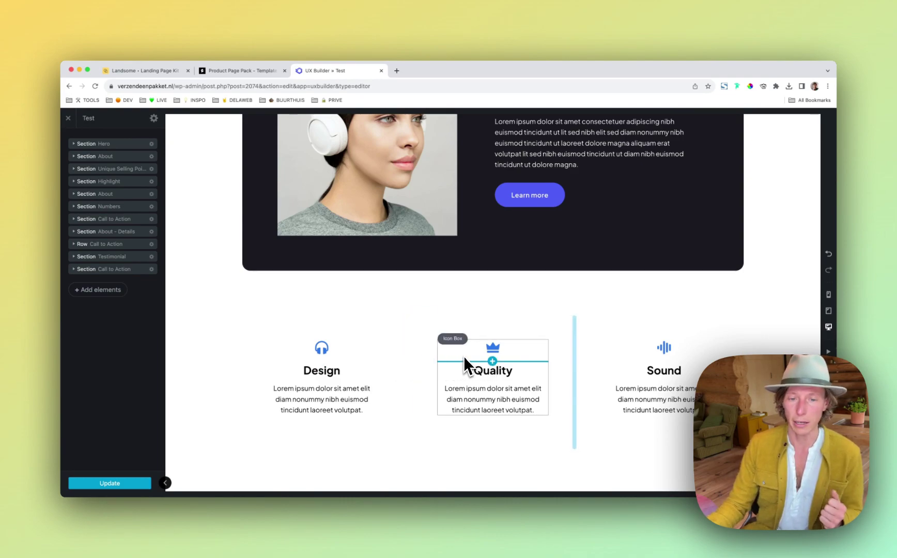
scroll(465, 356, down, 6)
Clear all existing content from the Test page via its page settings
click(154, 118)
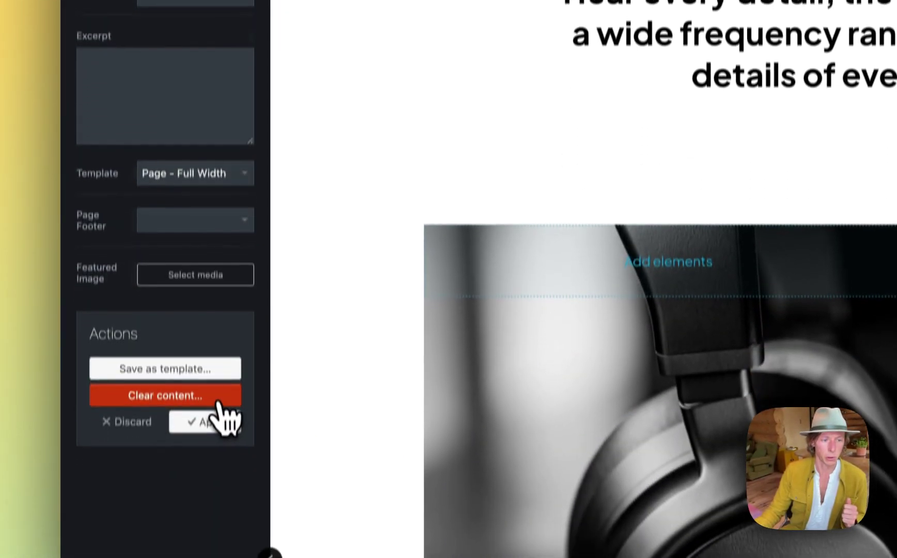
click(220, 402)
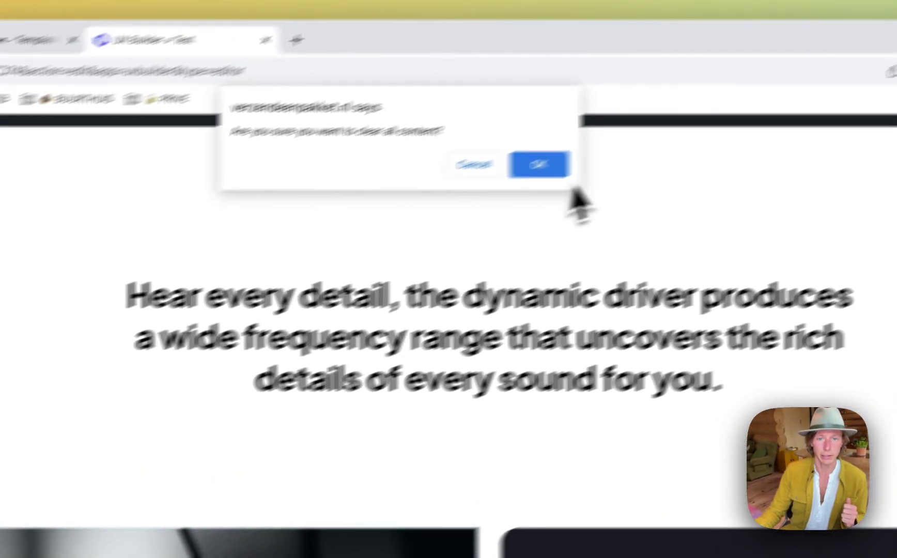
click(536, 164)
Copy the Landsome affiliate page shortcode from the template pack page
click(282, 83)
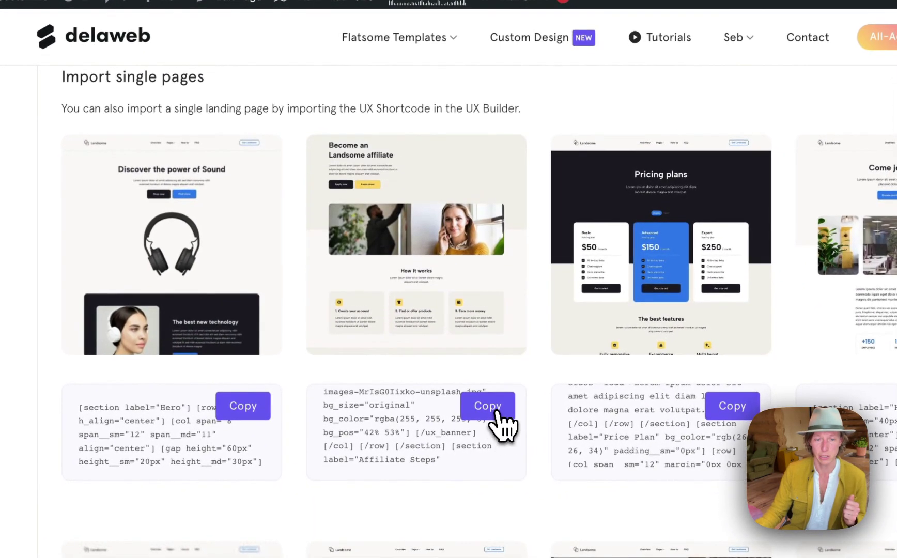
click(506, 425)
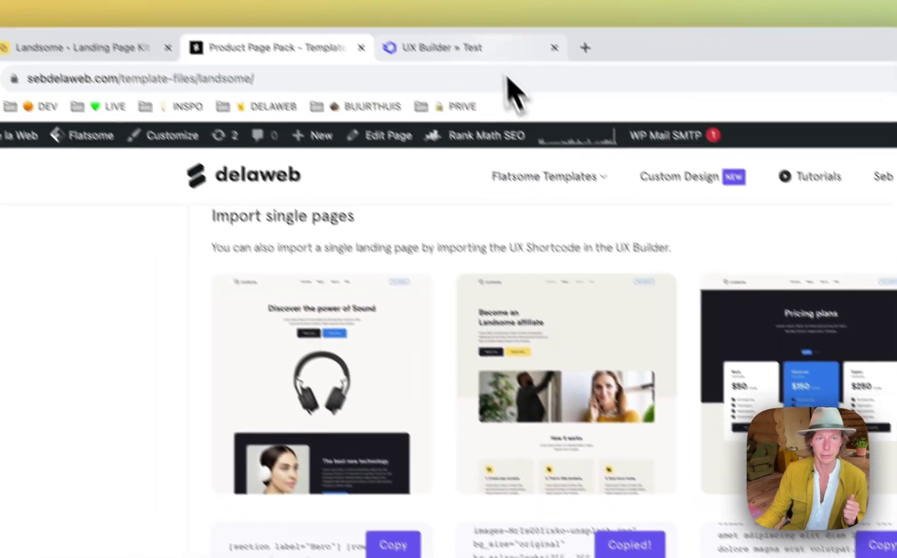
click(496, 52)
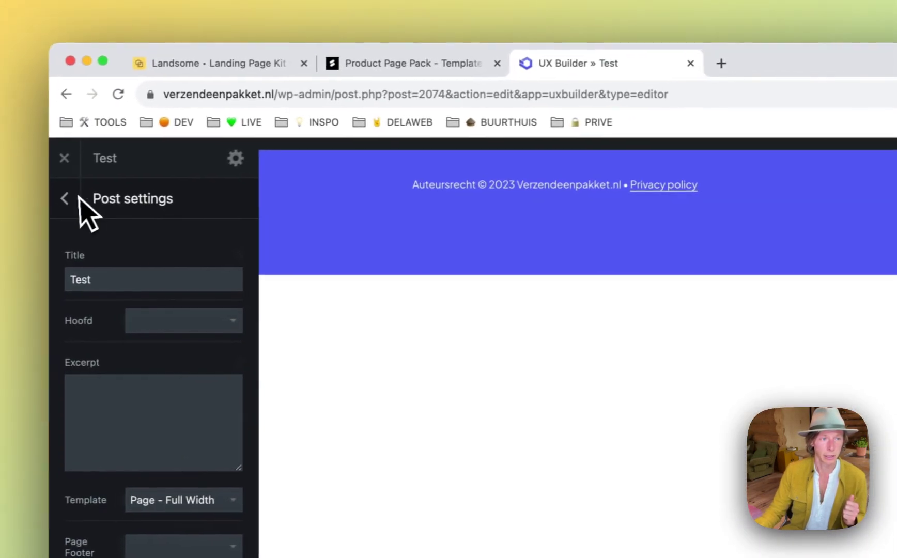
Import the affiliate page shortcode into the Test page
click(0, 185)
click(137, 224)
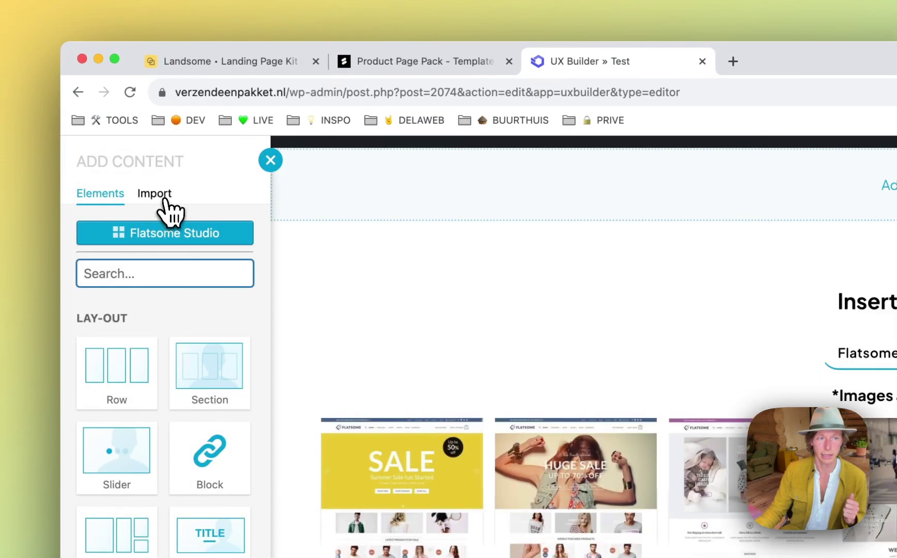
click(155, 195)
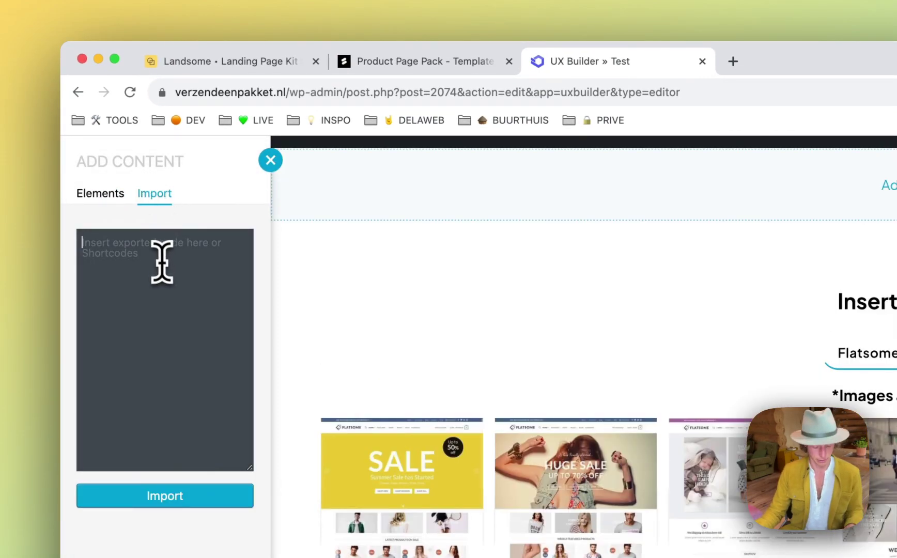
key(super+v)
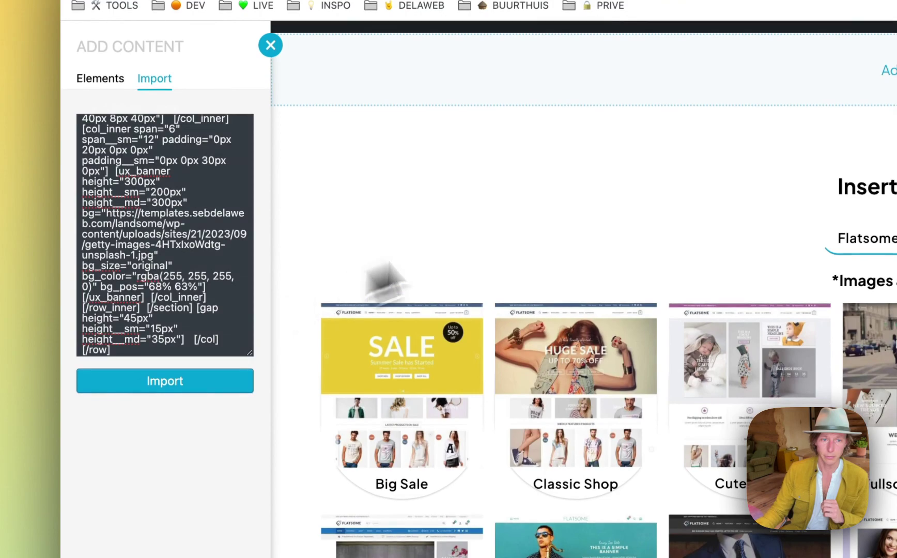
click(165, 381)
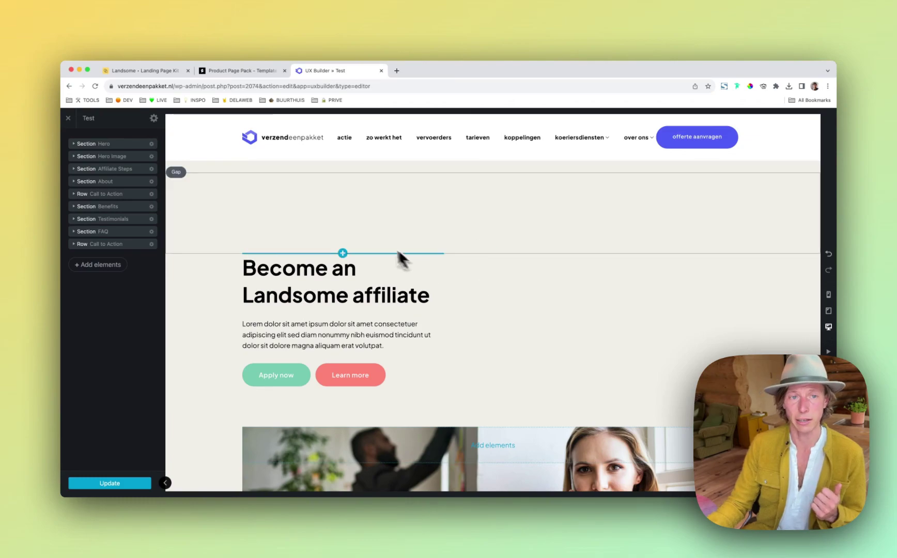
Set the Test page template to the transparent-header Page - Full Width option
click(273, 75)
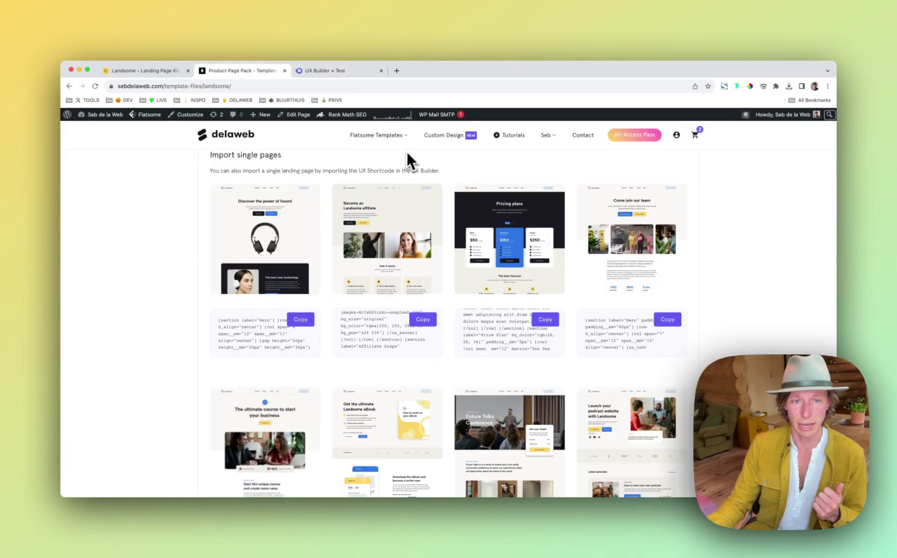
click(330, 70)
click(154, 119)
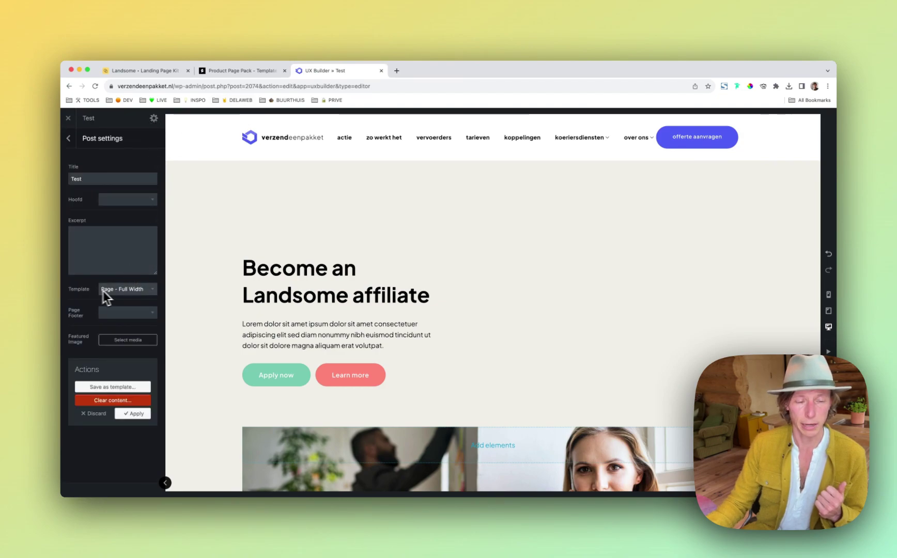
click(103, 289)
click(143, 316)
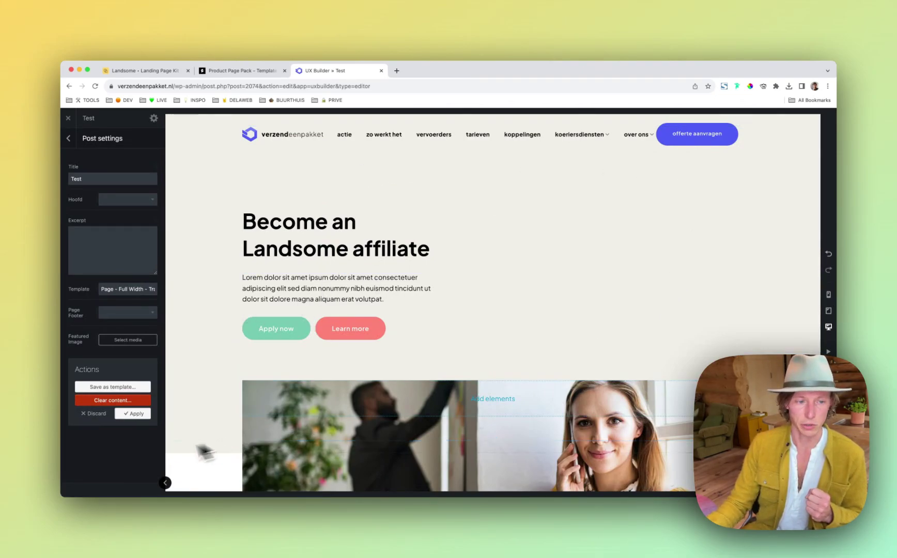
click(272, 72)
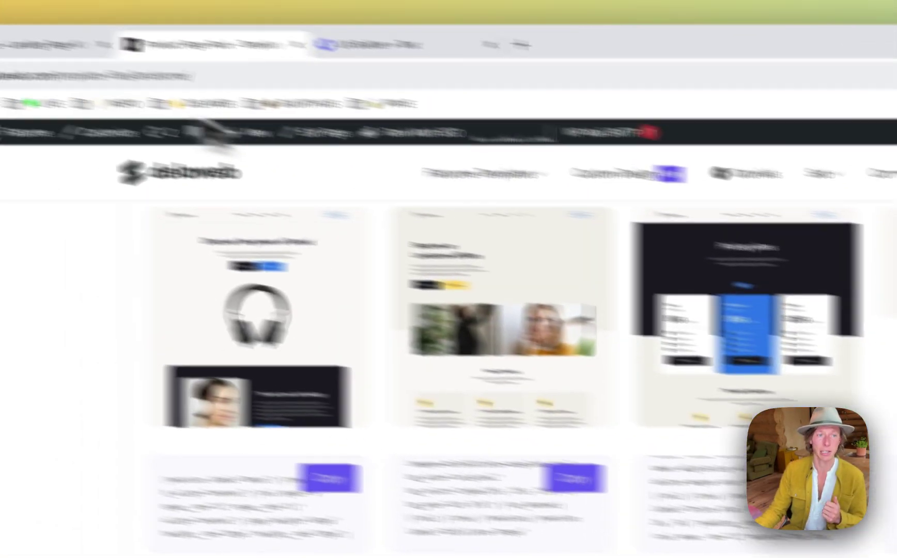
On the Landsome sales page, scroll to the $49 pricing box and highlight 'Build faster'
click(77, 45)
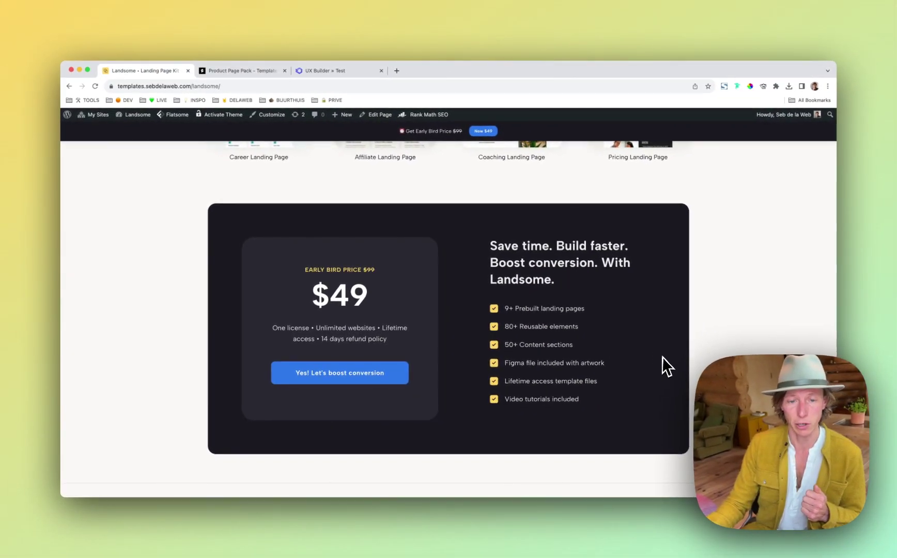
scroll(662, 357, down, 3)
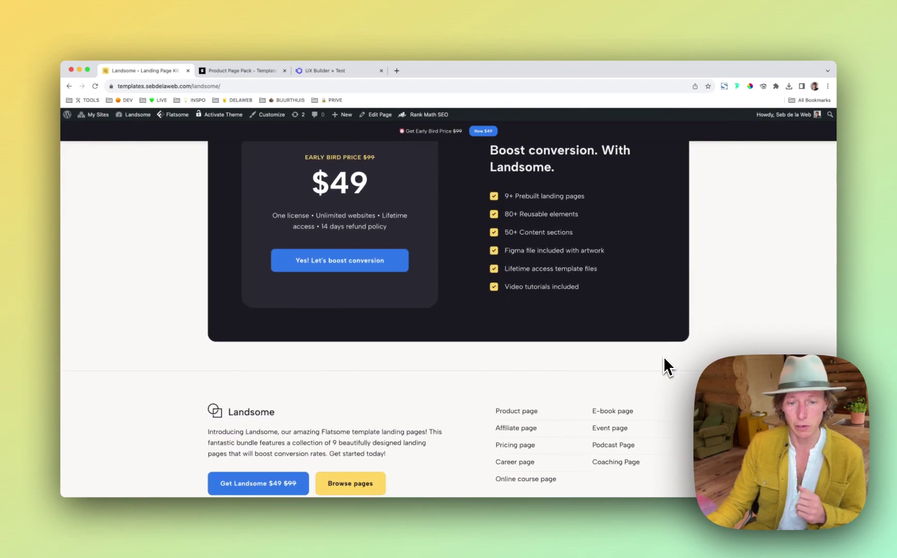
scroll(664, 353, up, 5)
drag(497, 309, 624, 309)
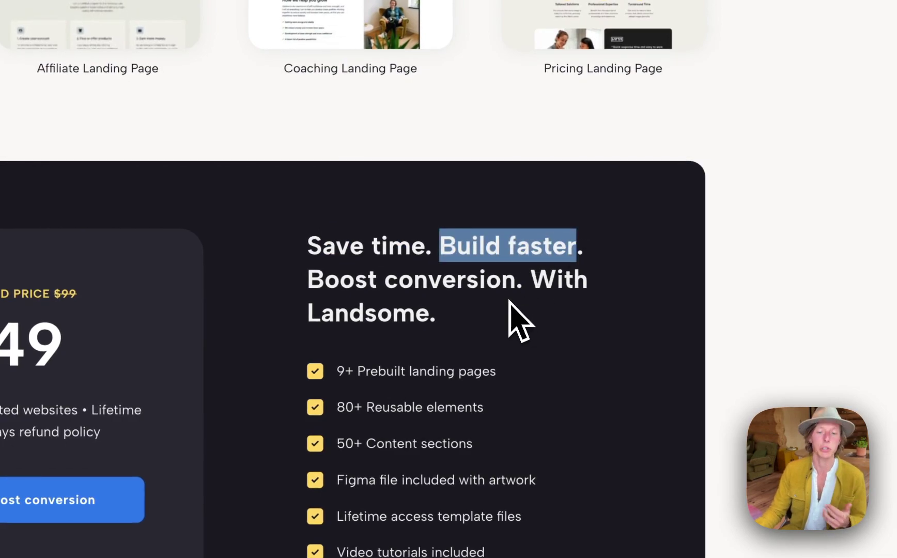